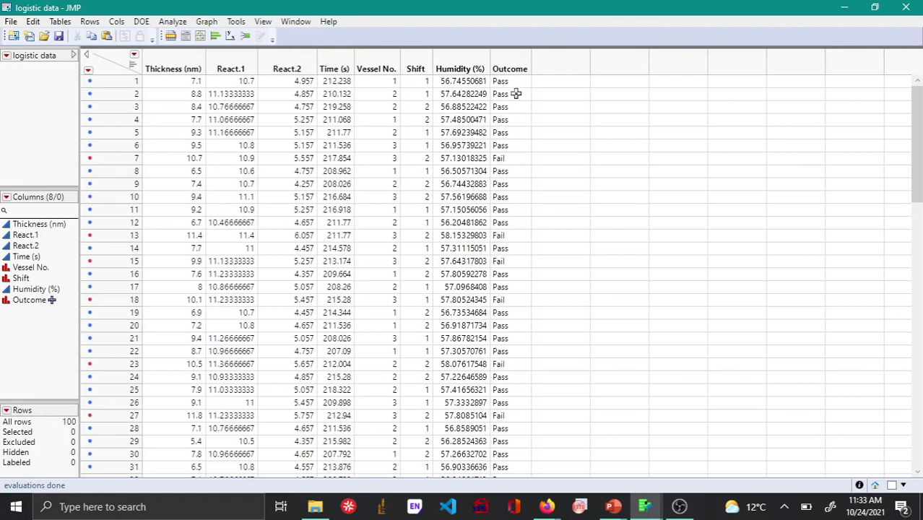
- Inspect the formula behind the Outcome column, close it unchanged and deselect the column
left_click(518, 68)
right_click(518, 68)
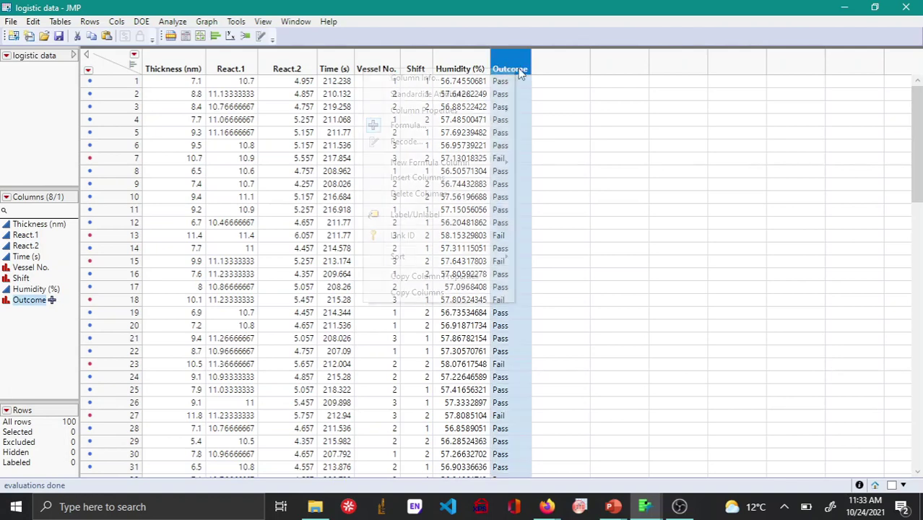
left_click(446, 130)
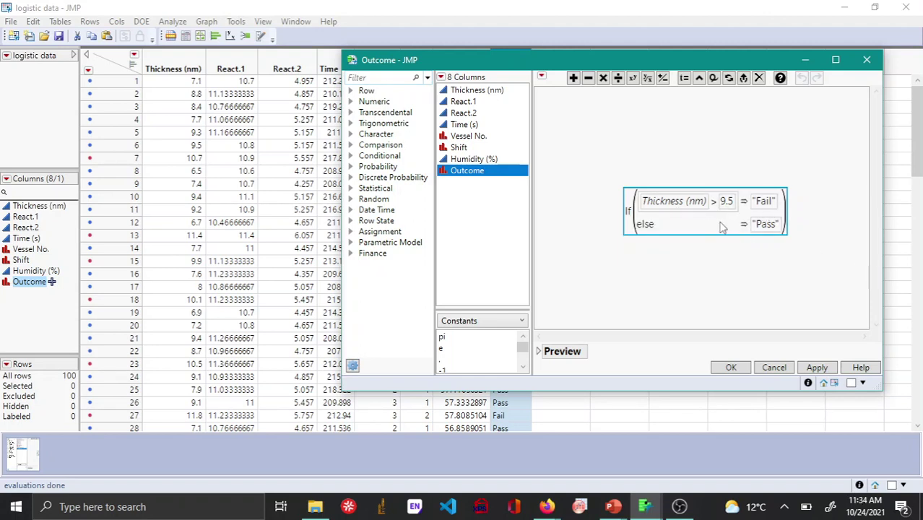
left_click(868, 60)
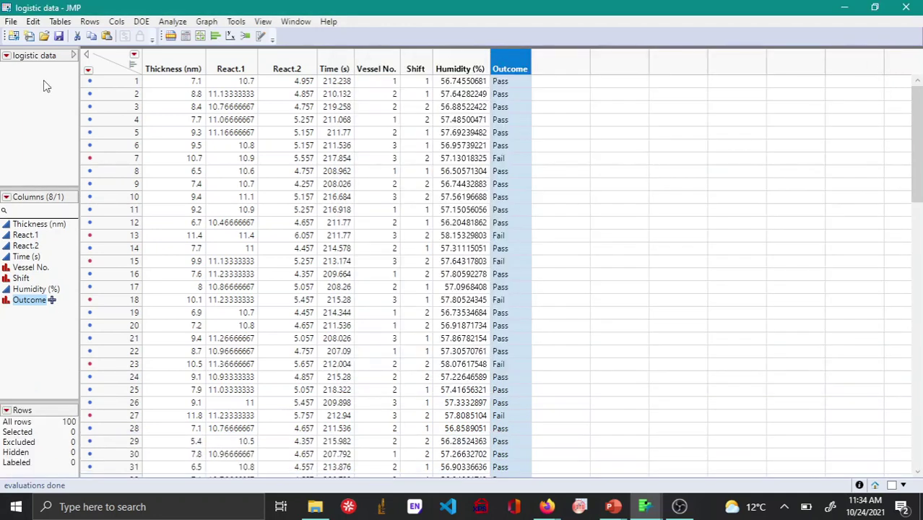
left_click(121, 64)
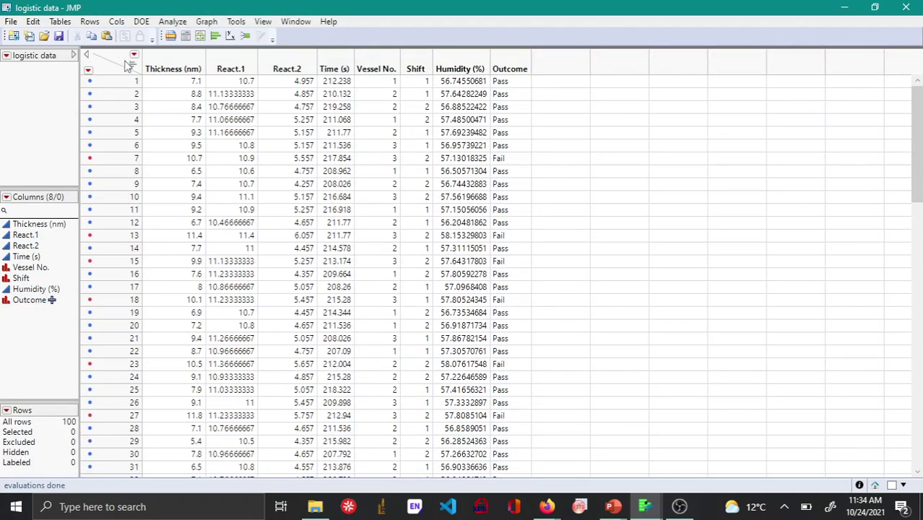
- Start a Partition predictive model and assign Outcome as the Y response
left_click(184, 25)
mouse_move(158, 138)
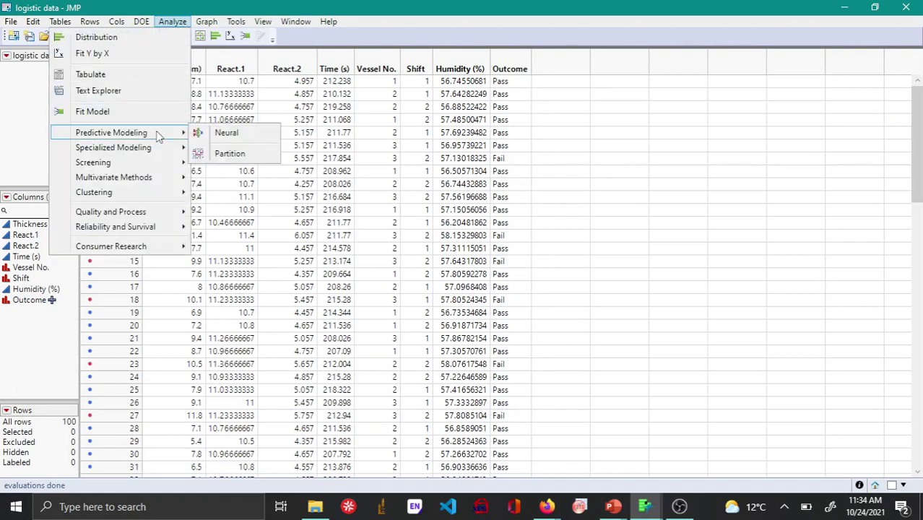
left_click(225, 154)
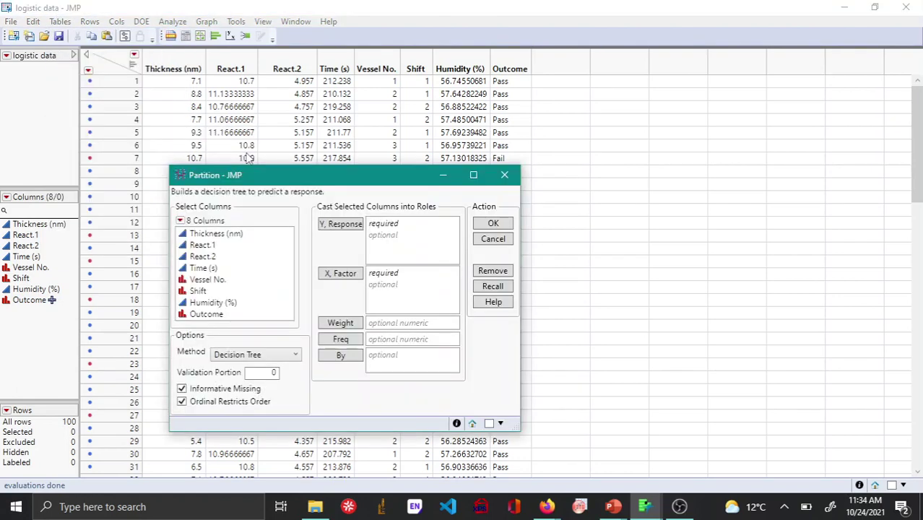
left_click_drag(347, 171, 416, 66)
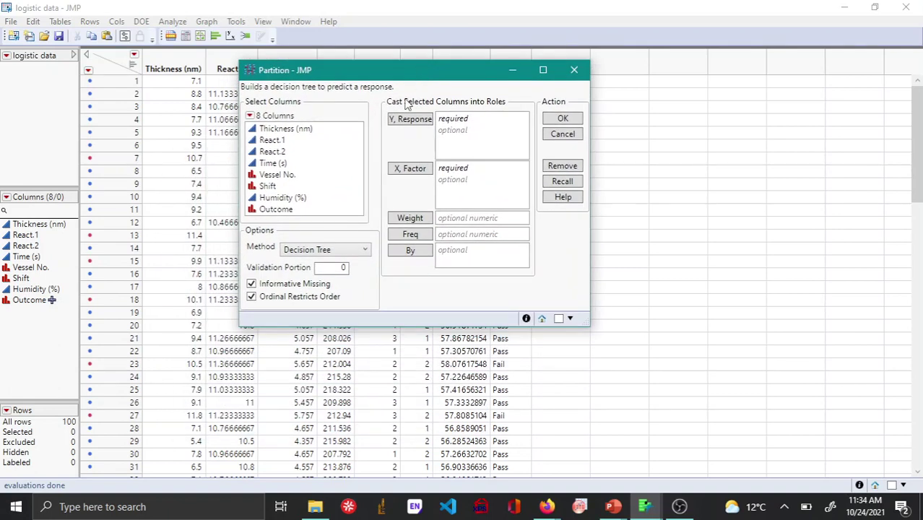
left_click(273, 210)
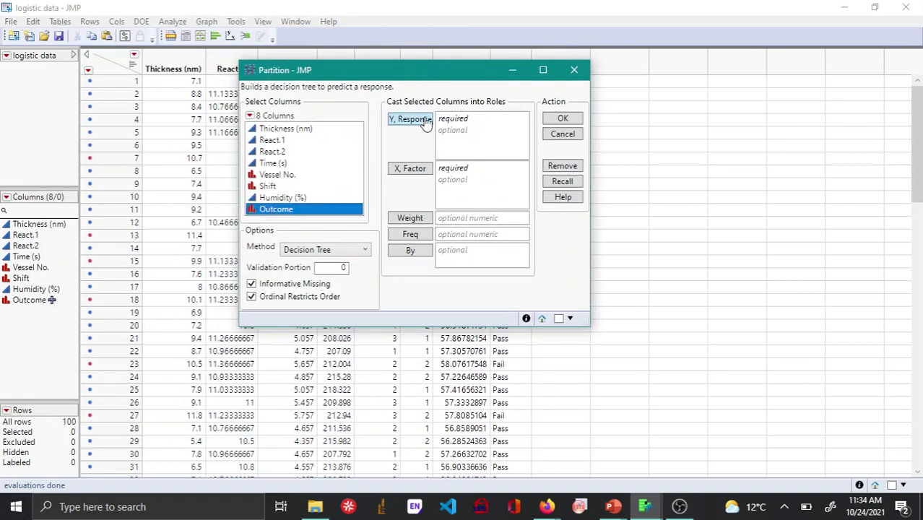
left_click(412, 119)
- Assign React.1 through Humidity (%) as X factors and run the partition with the Decision Tree method
left_click(262, 141)
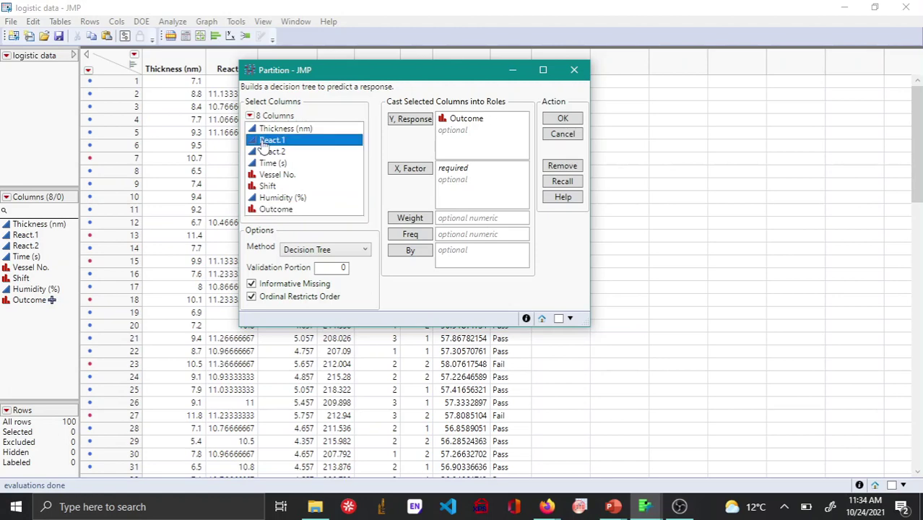
left_click(281, 198, "shift")
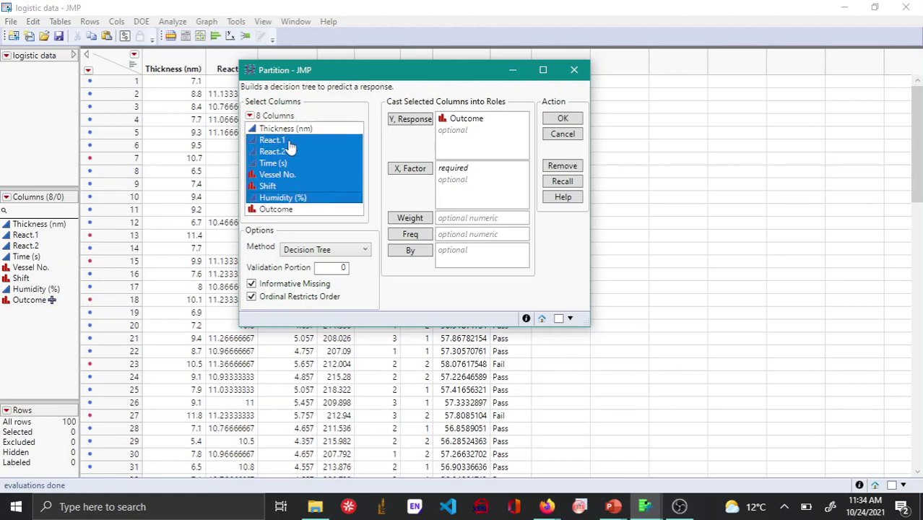
left_click(406, 173)
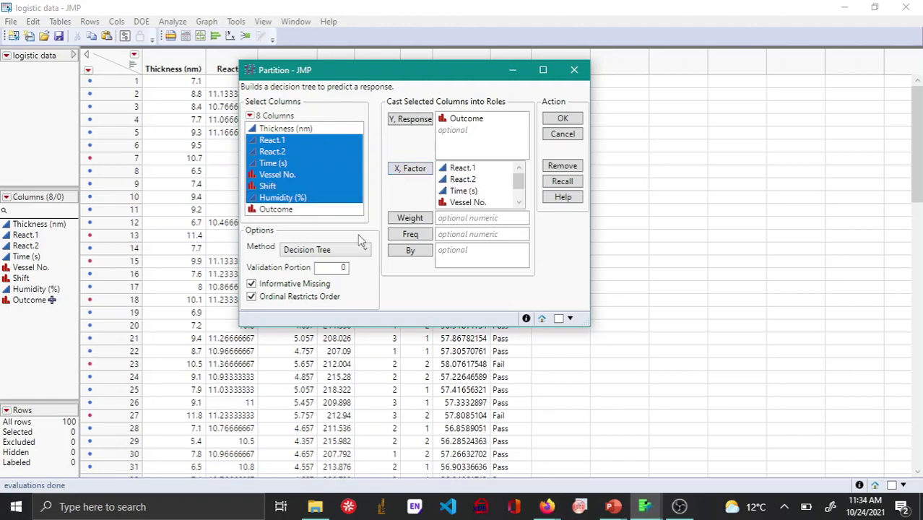
left_click(348, 252)
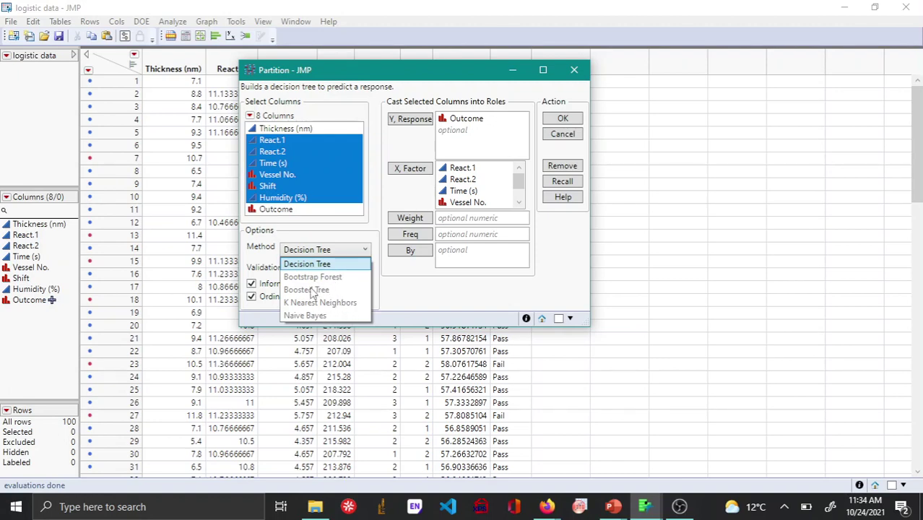
left_click(366, 250)
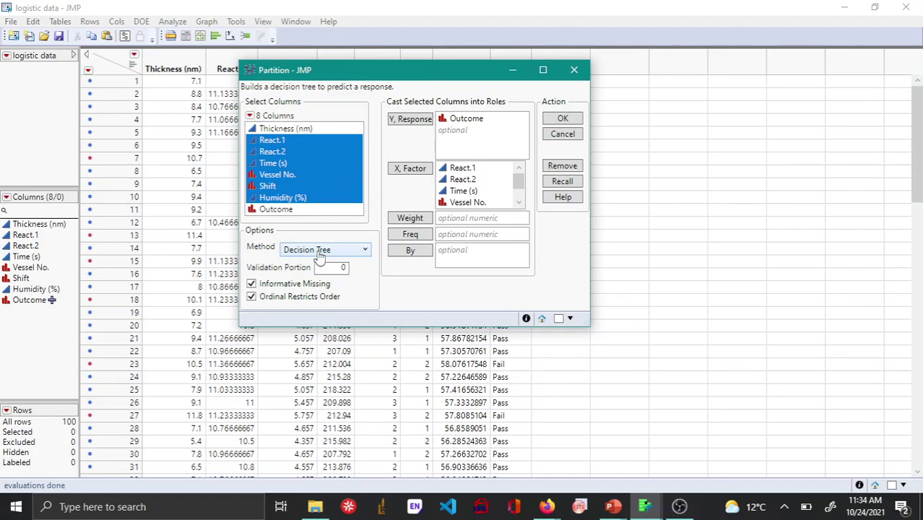
left_click(569, 121)
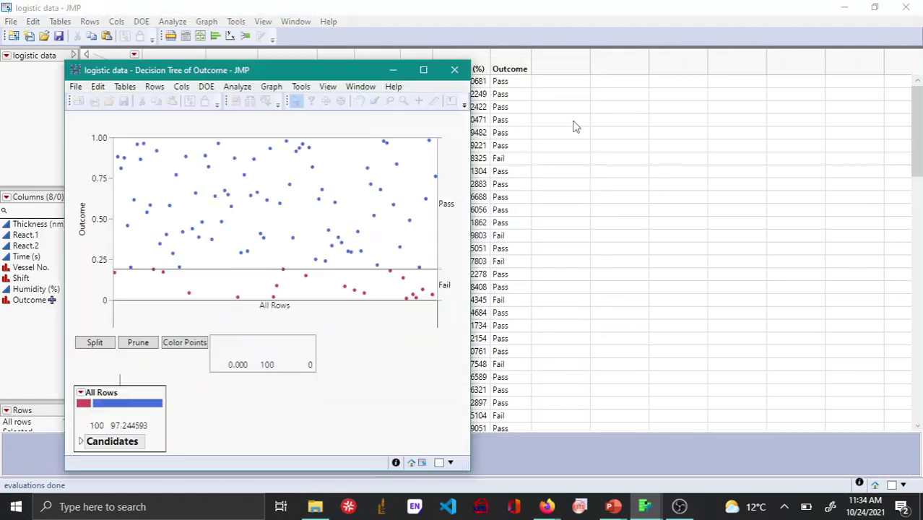
- Maximize the decision tree report and color the data points by outcome level
left_click_drag(374, 72, 508, 45)
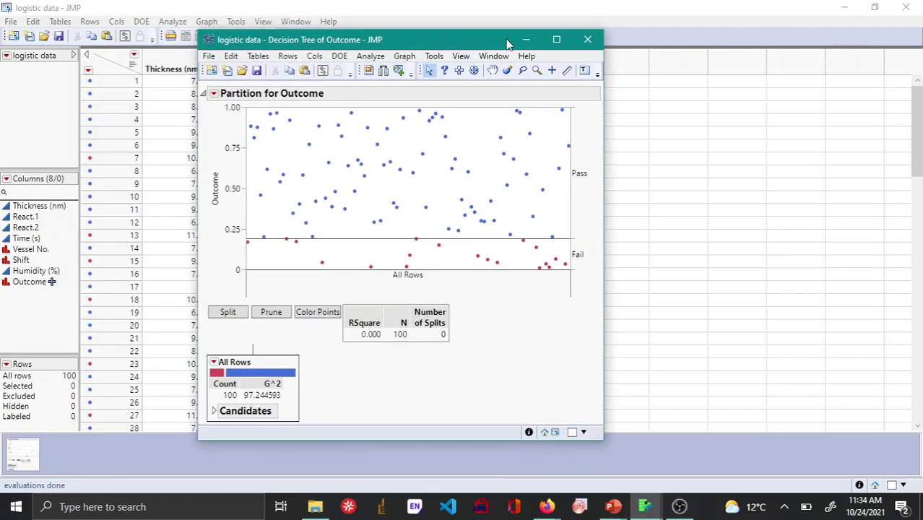
left_click(557, 41)
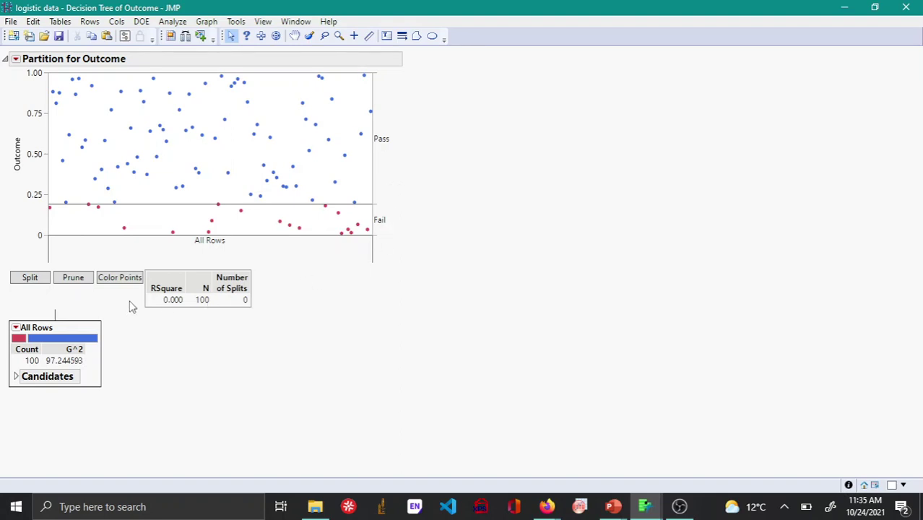
left_click(130, 279)
left_click(123, 281)
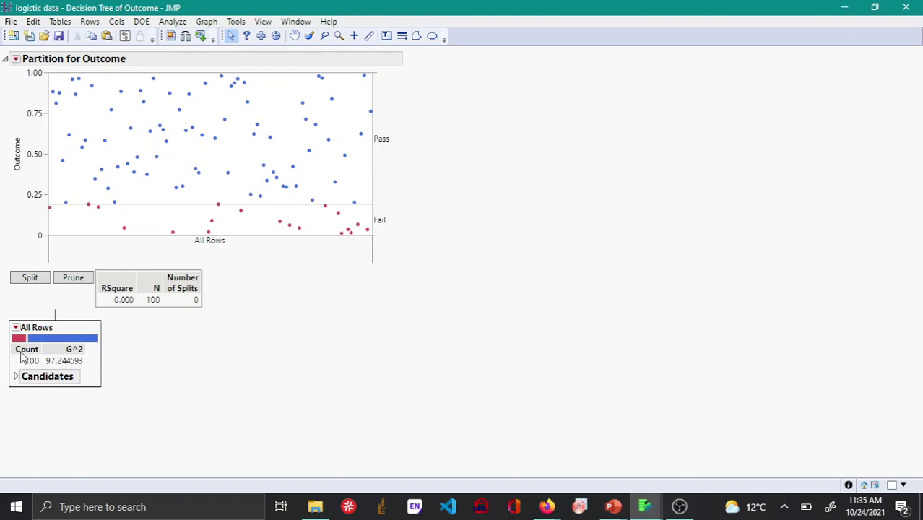
- Set the tree display to show the rate, probability and count of each outcome level in the nodes
left_click(16, 59)
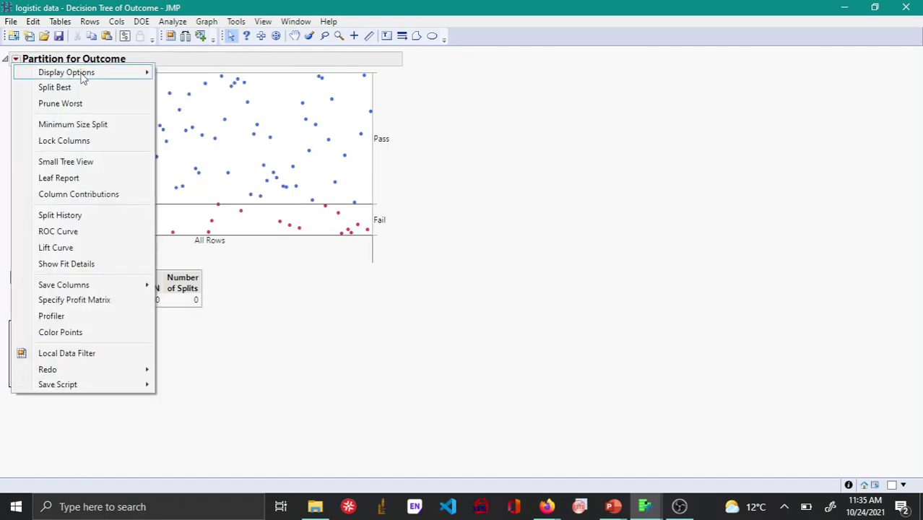
mouse_move(89, 75)
left_click(245, 174)
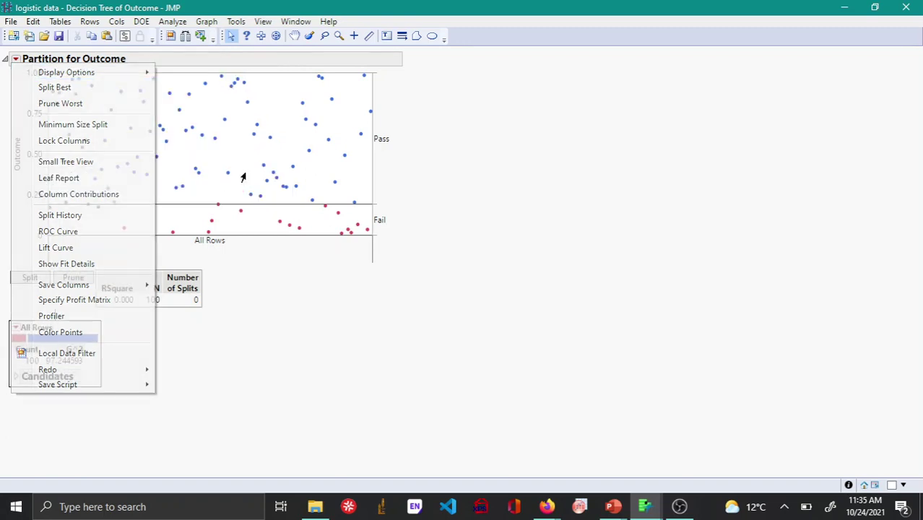
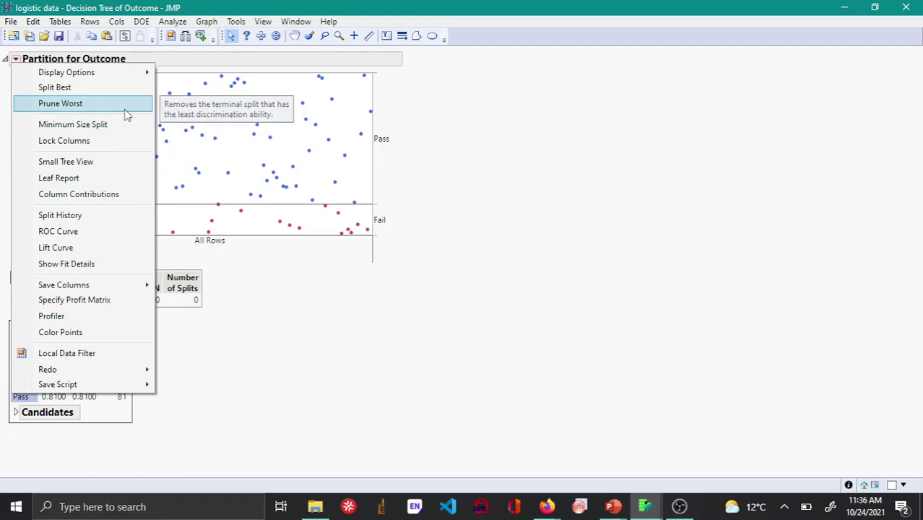
left_click(392, 358)
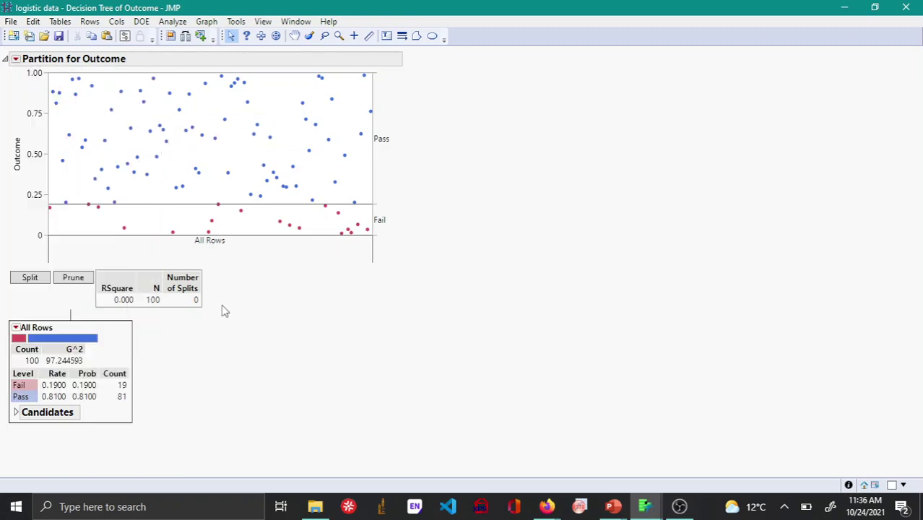
- Split the decision tree three times, checking the resulting nodes and the partition plot
left_click(41, 282)
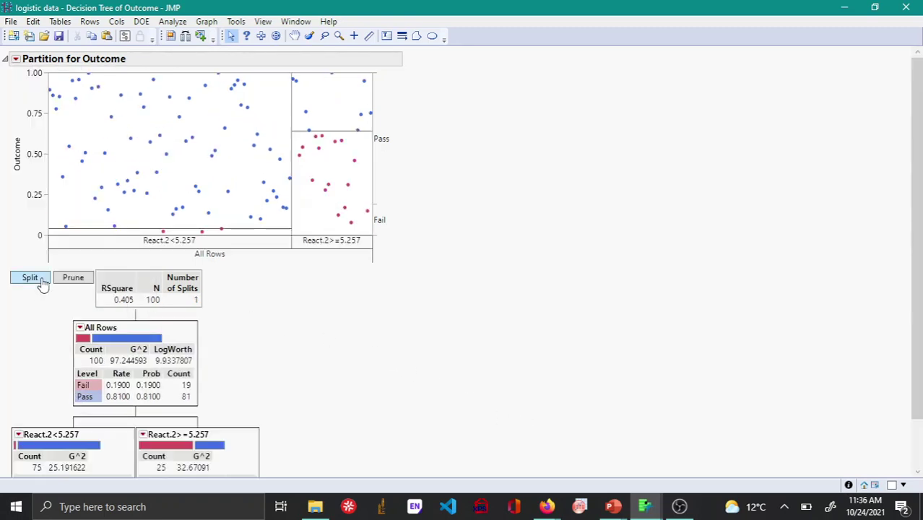
scroll(312, 350, "down", 2)
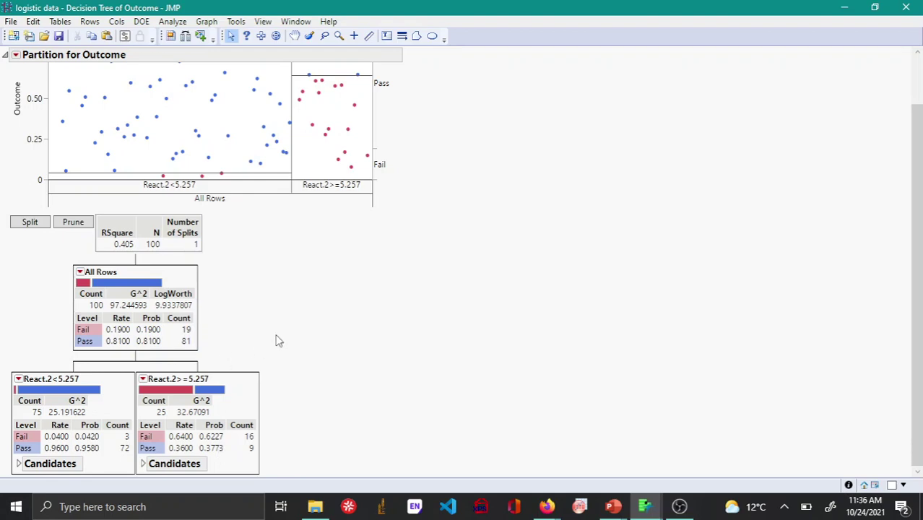
left_click(30, 224)
scroll(356, 391, "down", 3)
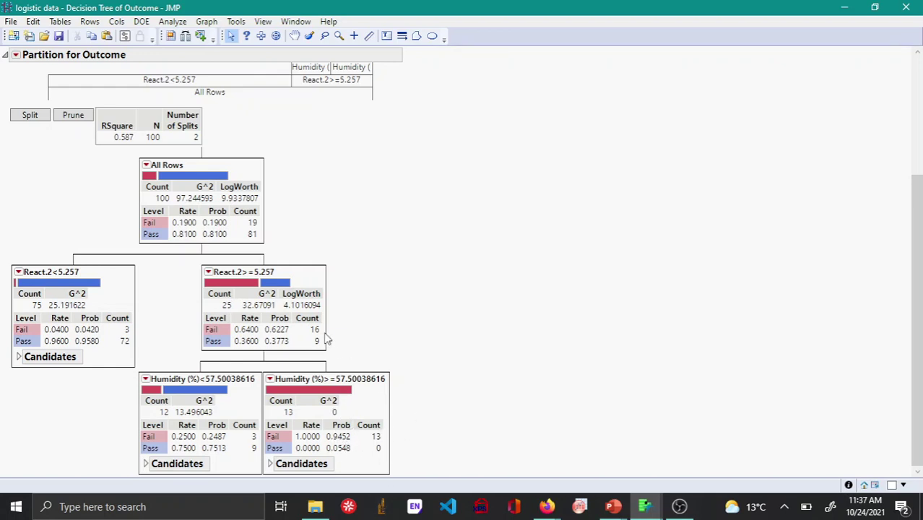
scroll(325, 338, "up", 5)
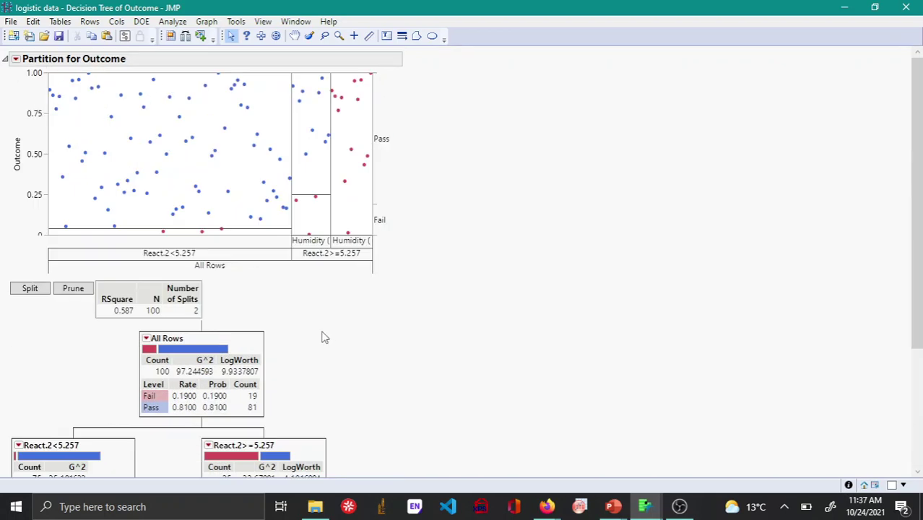
left_click(30, 289)
scroll(311, 275, "down", 5)
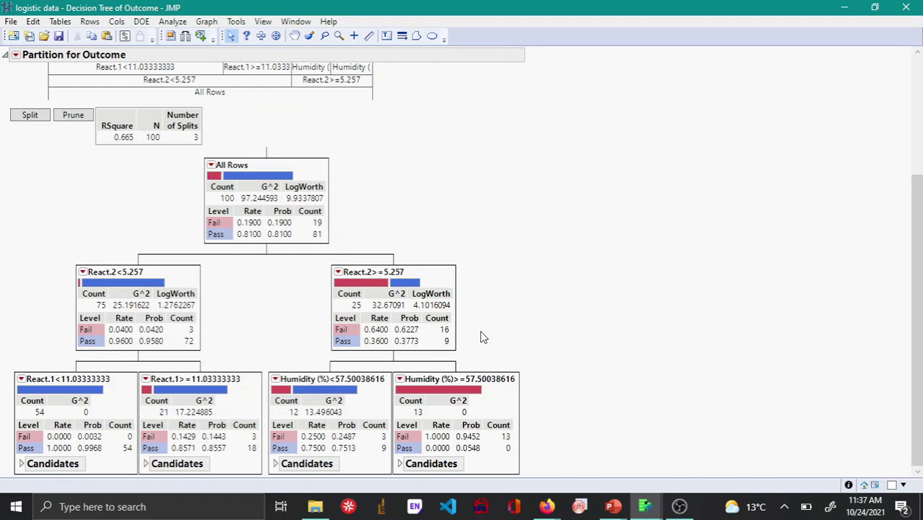
scroll(394, 321, "up", 5)
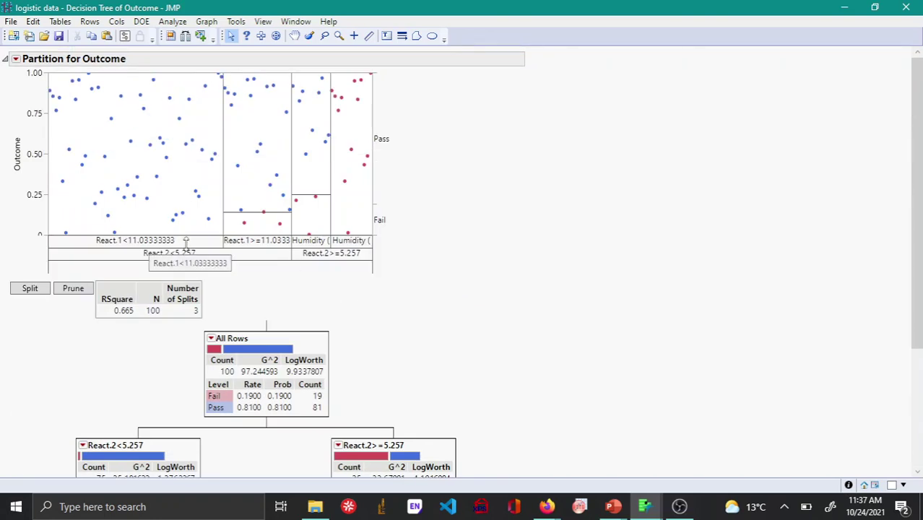
scroll(88, 150, "down", 5)
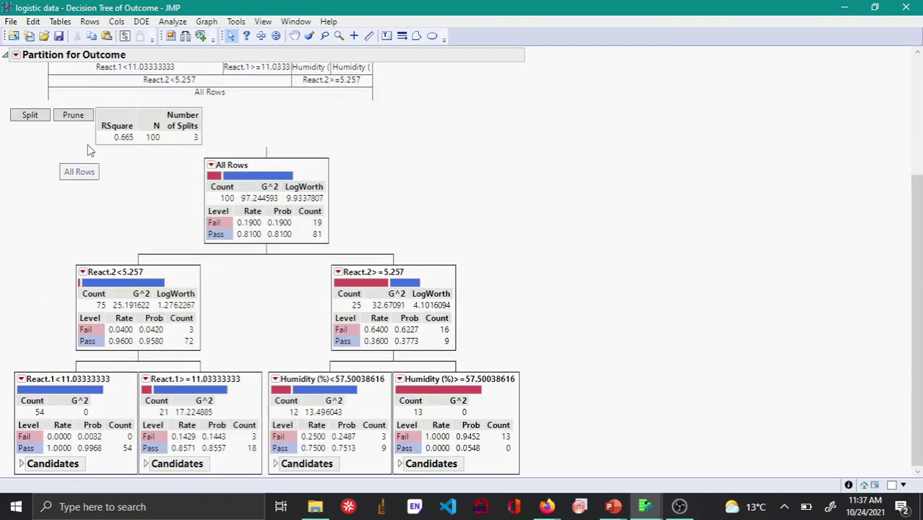
- Add the Leaf Report to the partition output for Outcome
left_click(15, 55)
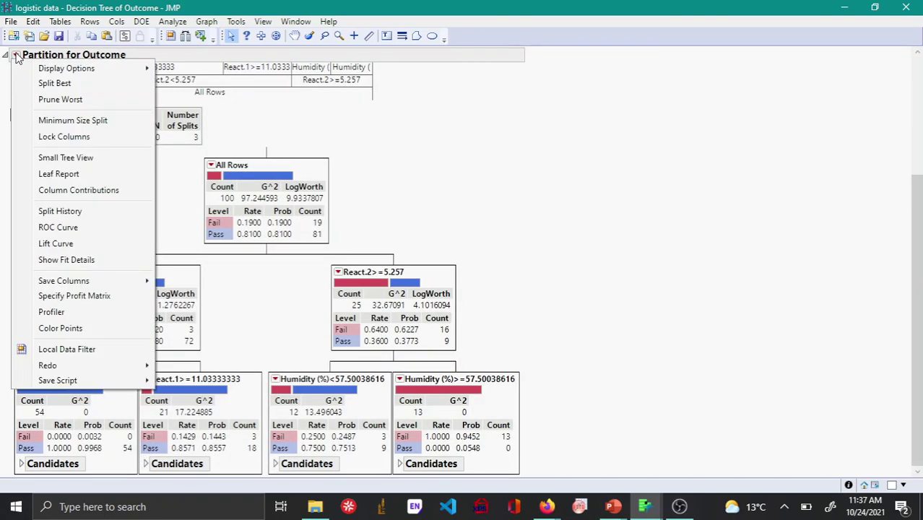
left_click(104, 173)
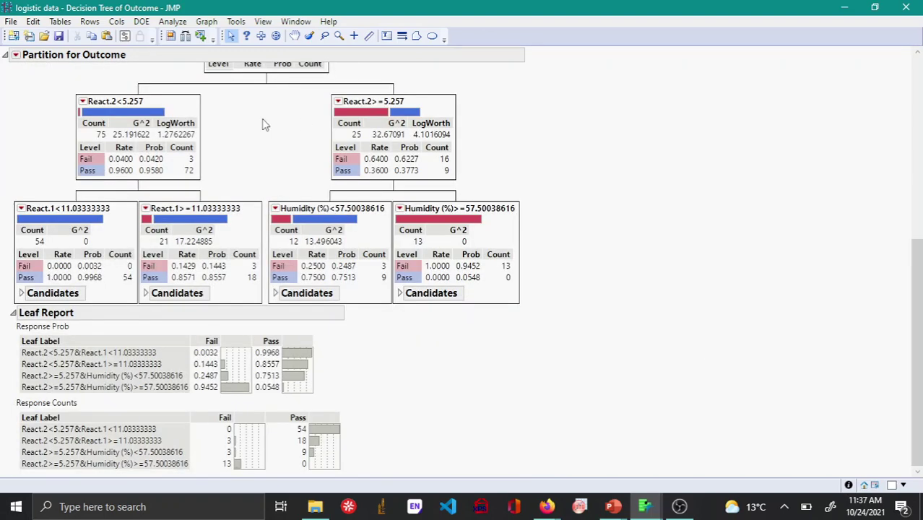
- Widen the partition plot horizontally to give the split labels more room, and review the leaf report and tree
scroll(347, 235, "up", 1)
scroll(346, 234, "up", 7)
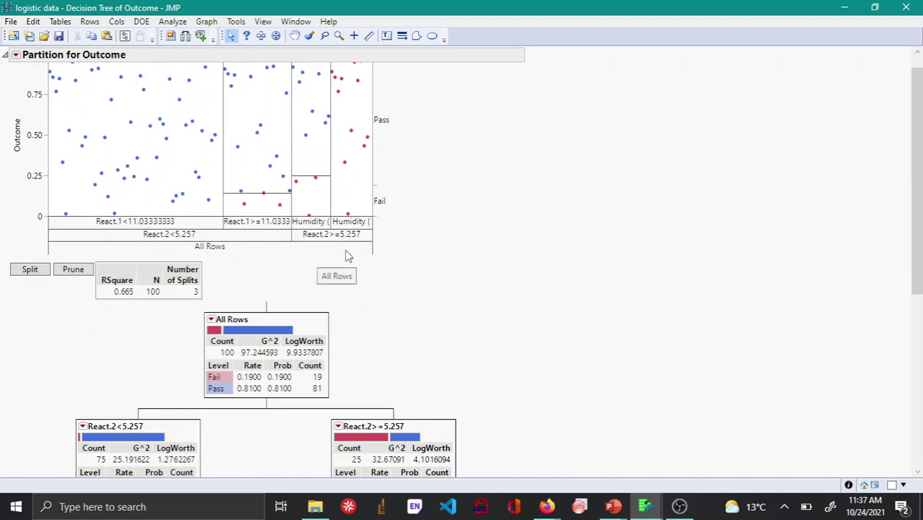
scroll(347, 260, "up", 1)
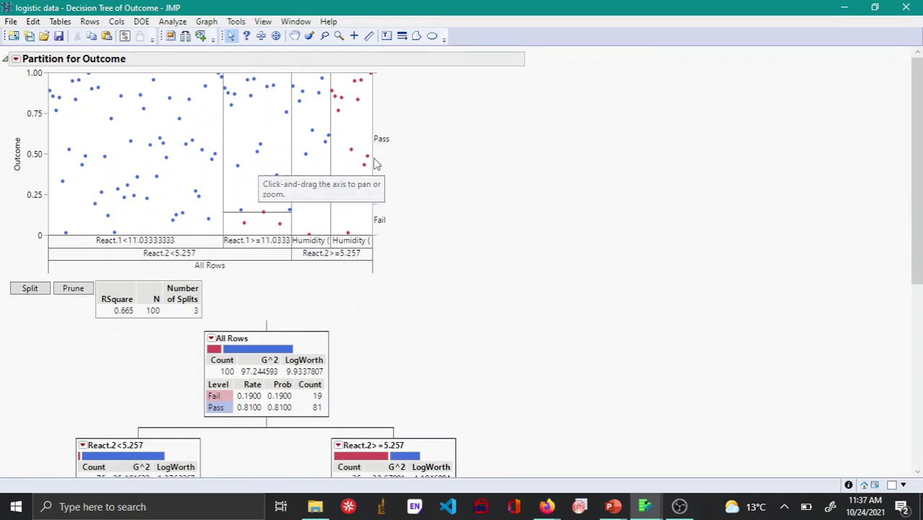
left_click_drag(373, 164, 621, 166)
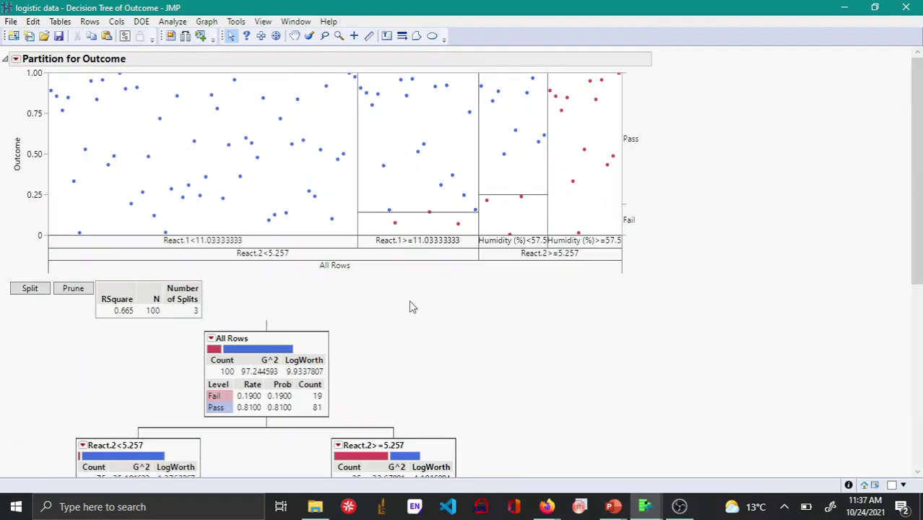
scroll(409, 302, "down", 9)
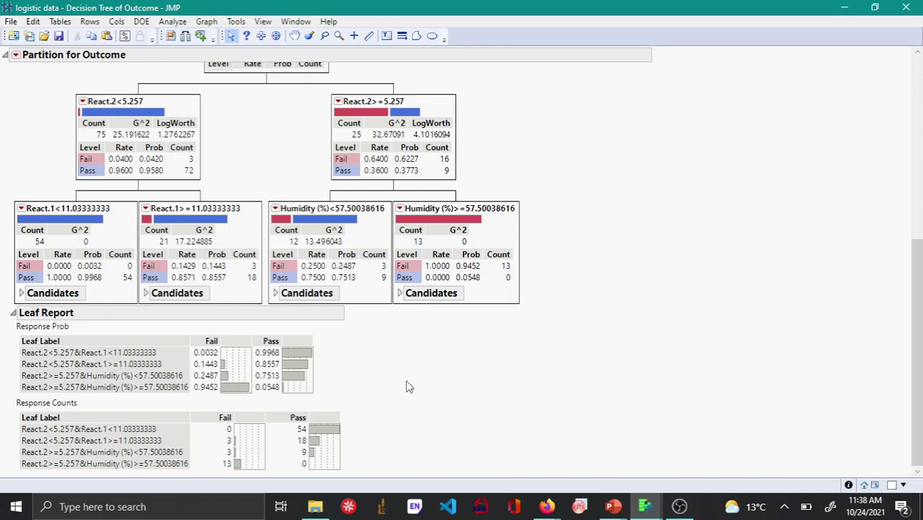
scroll(407, 383, "up", 5)
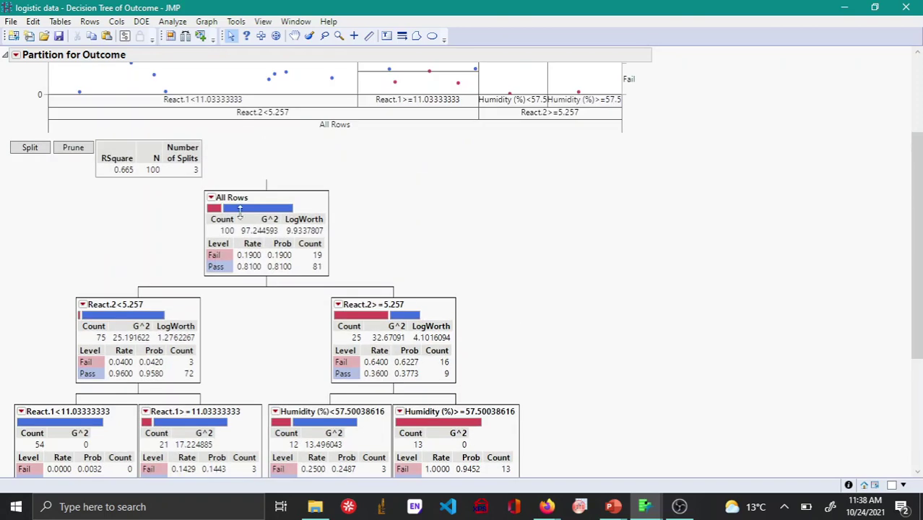
- Review the three-split decision tree, and prune all three splits back to the single All Rows node
scroll(288, 346, "down", 5)
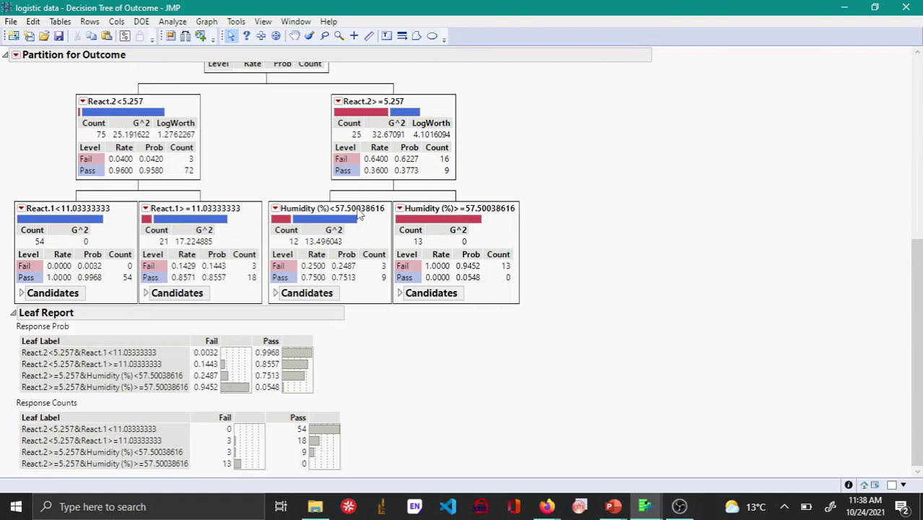
scroll(351, 208, "up", 3)
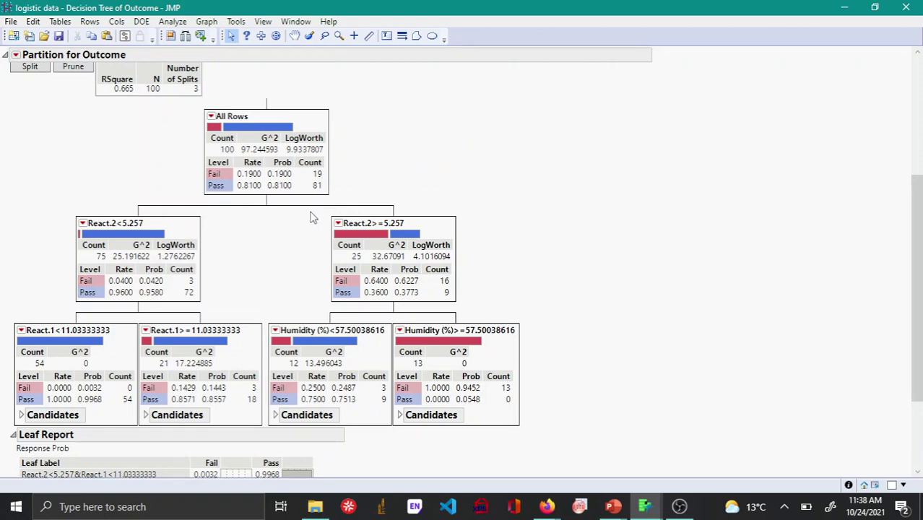
scroll(312, 217, "up", 2)
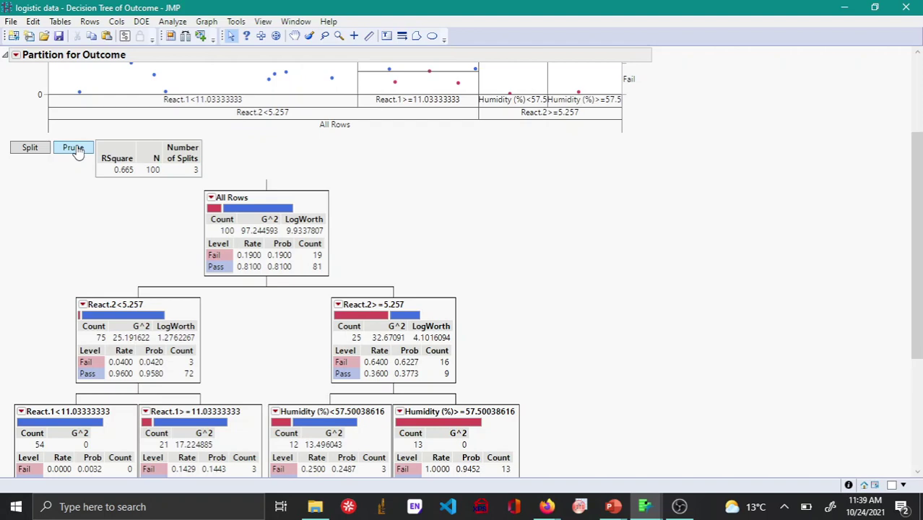
scroll(78, 155, "down", 3)
scroll(78, 195, "up", 4)
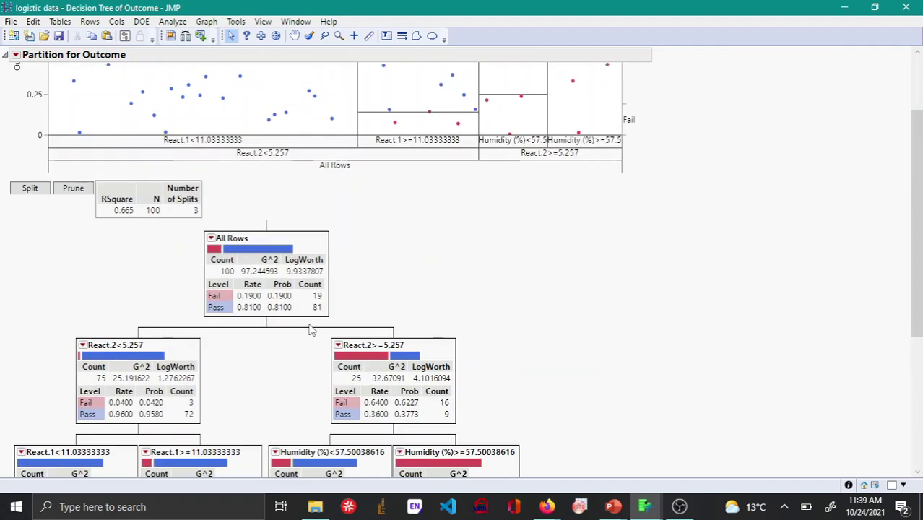
left_click(73, 189)
scroll(75, 191, "down", 4)
scroll(84, 195, "up", 3)
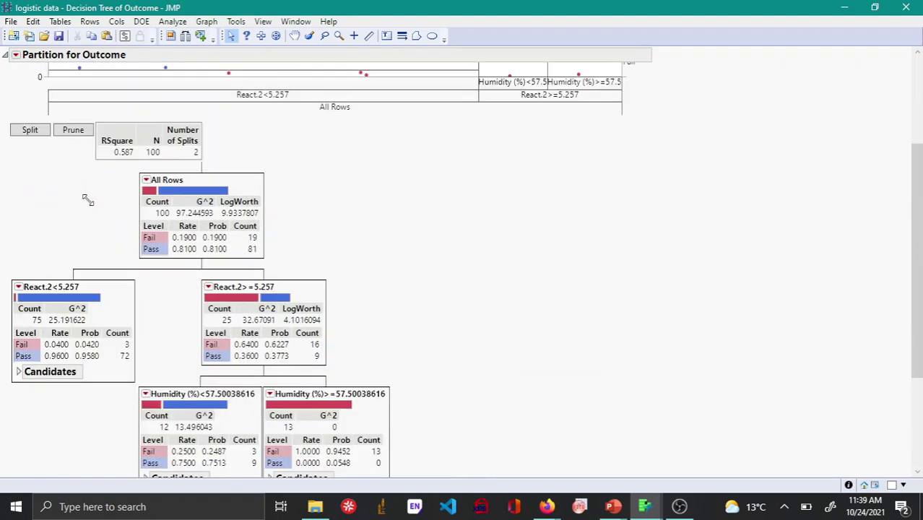
left_click(75, 130)
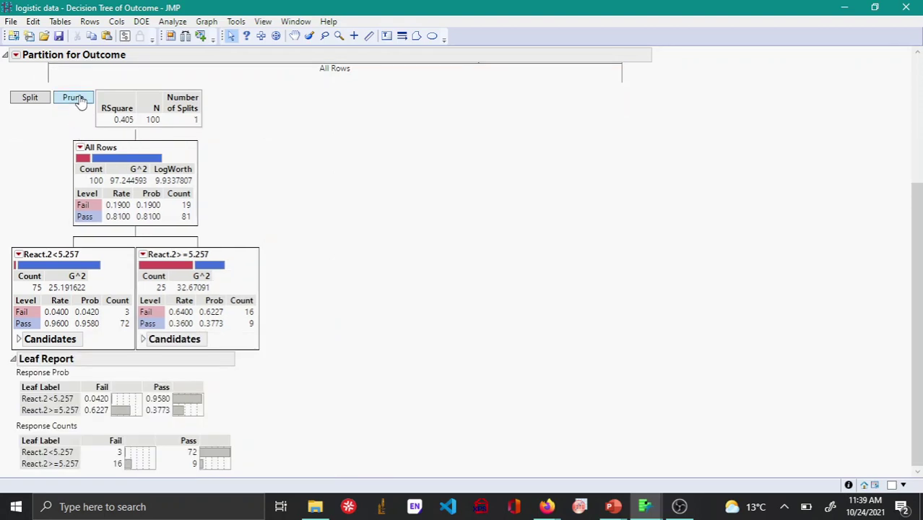
left_click(79, 100)
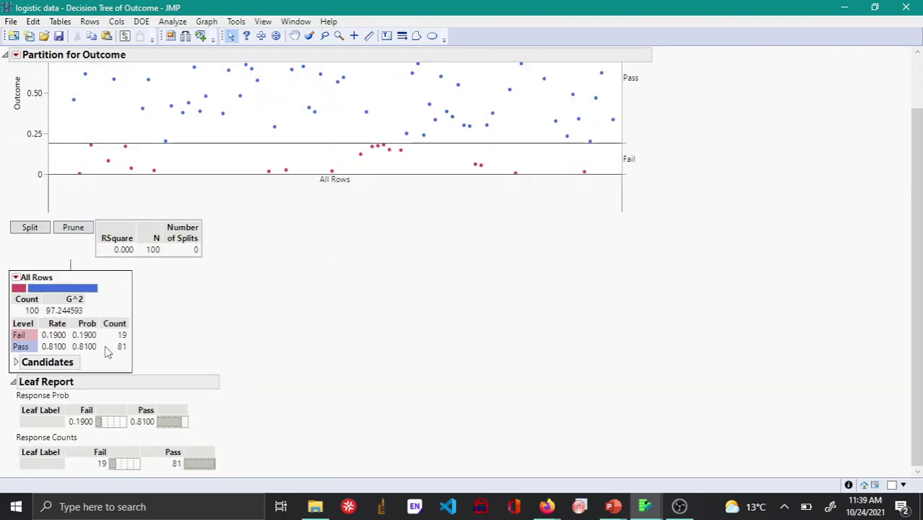
- Set the minimum split size for the Outcome partition to 10
scroll(200, 344, "up", 3)
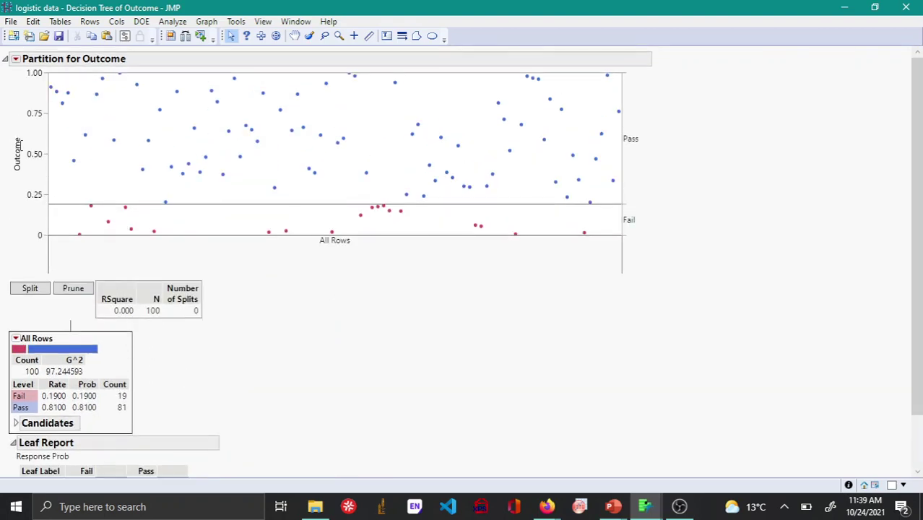
left_click(17, 59)
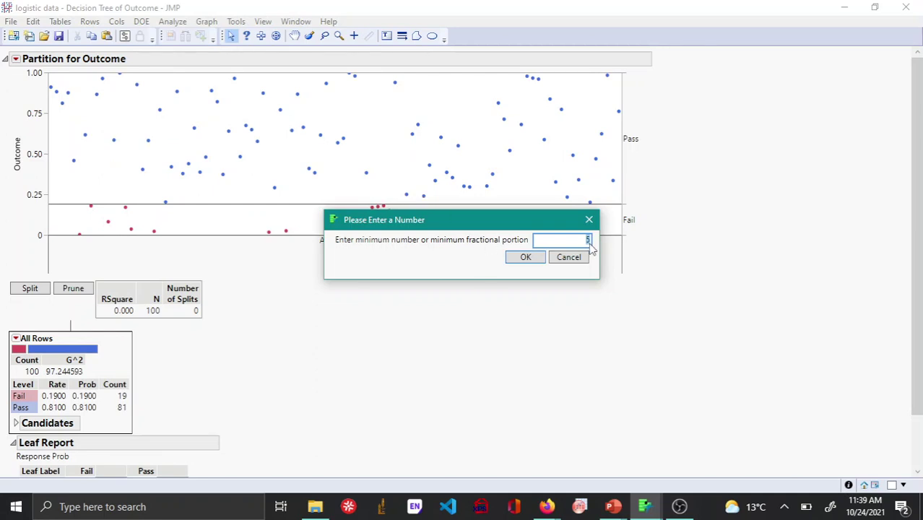
type("10")
left_click(530, 257)
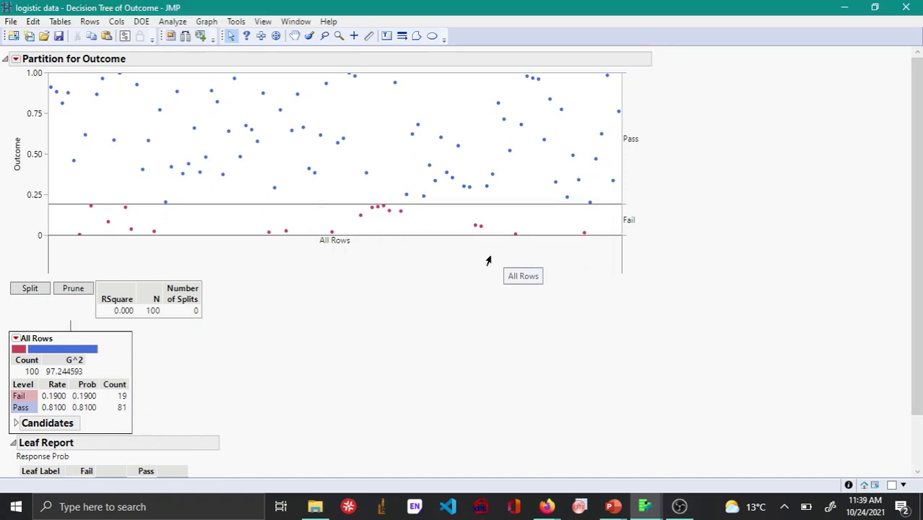
- Split the Outcome decision tree four times from the All Rows node, checking the partition plot along the way
scroll(489, 261, "down", 2)
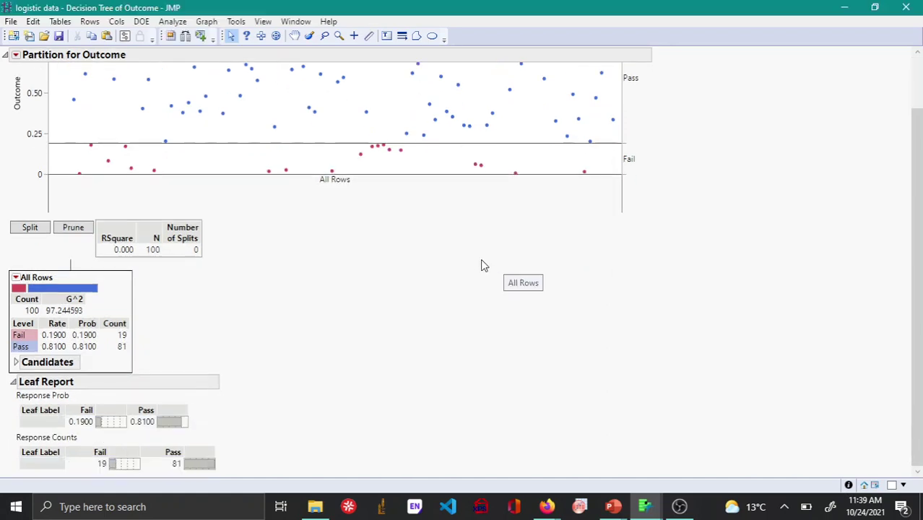
left_click(31, 228)
left_click(32, 98)
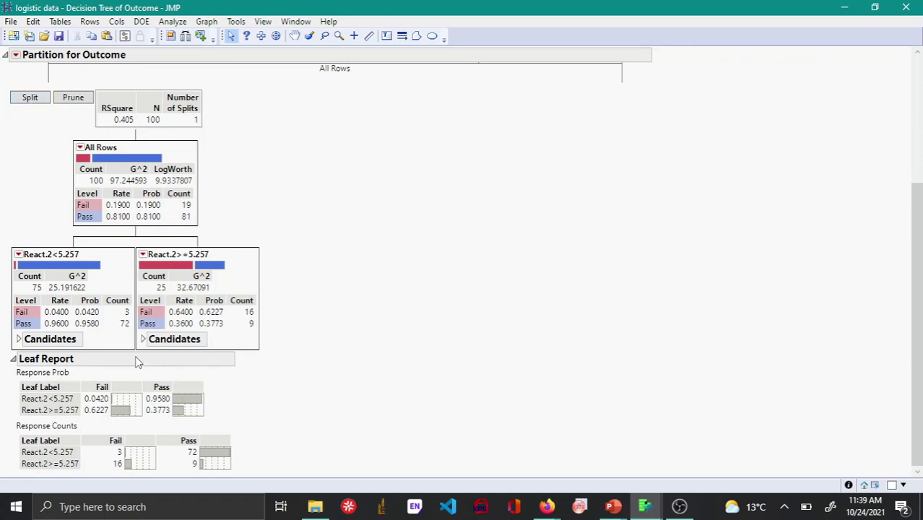
scroll(144, 357, "up", 5)
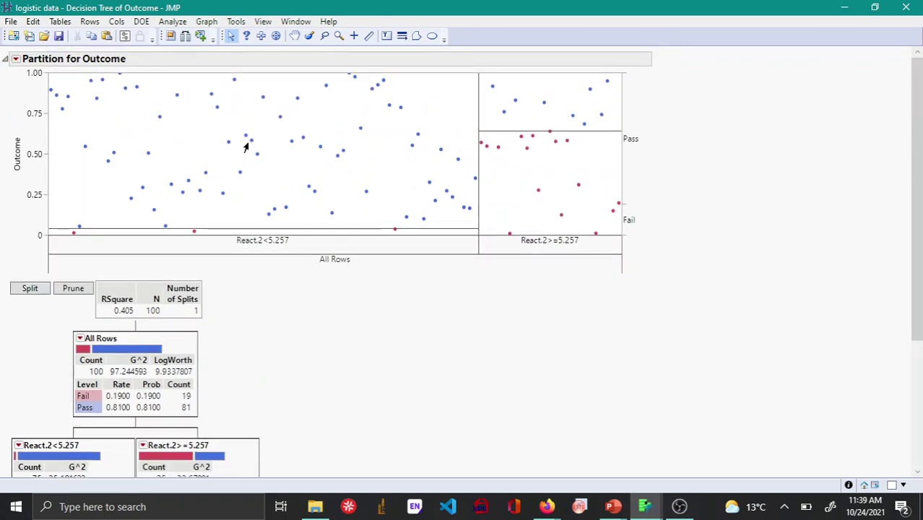
scroll(99, 240, "down", 5)
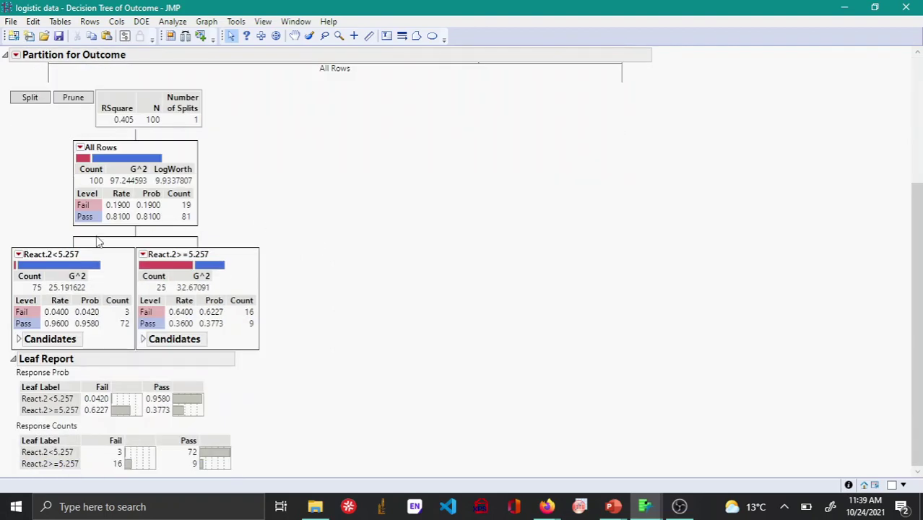
left_click(35, 100)
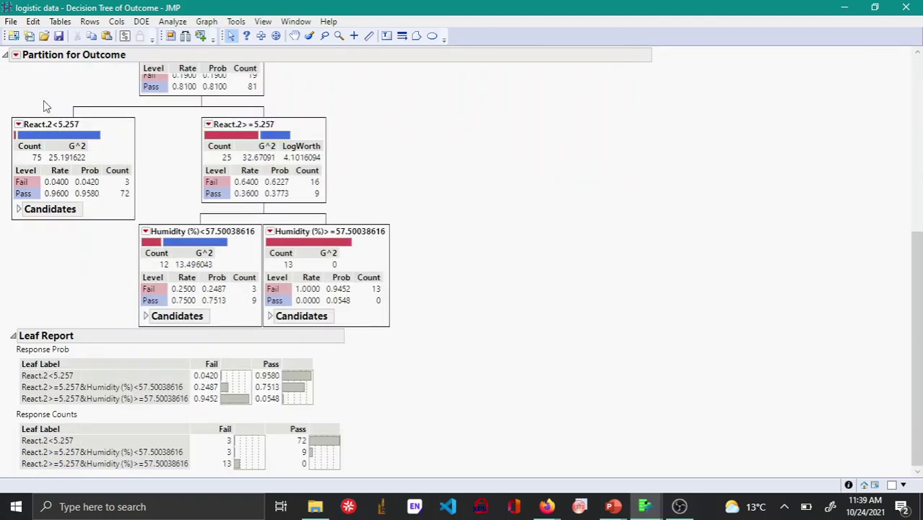
left_click(44, 99)
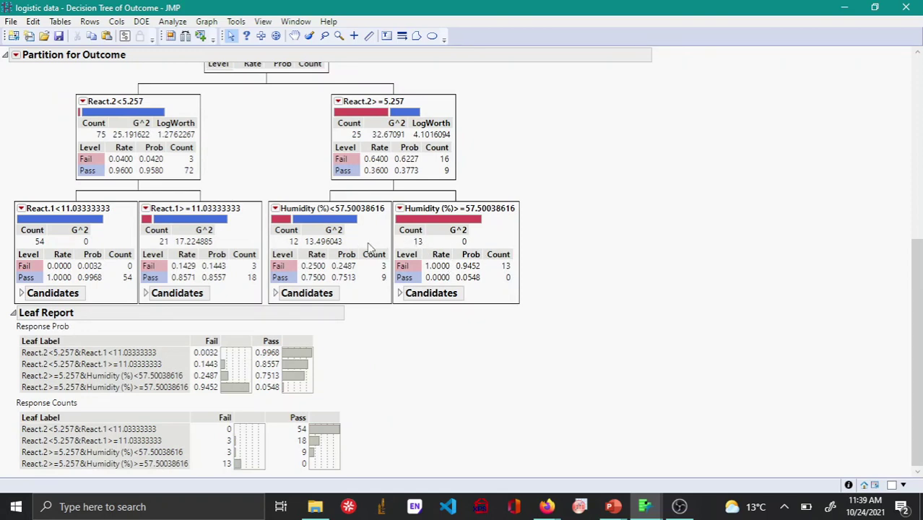
scroll(335, 249, "up", 4)
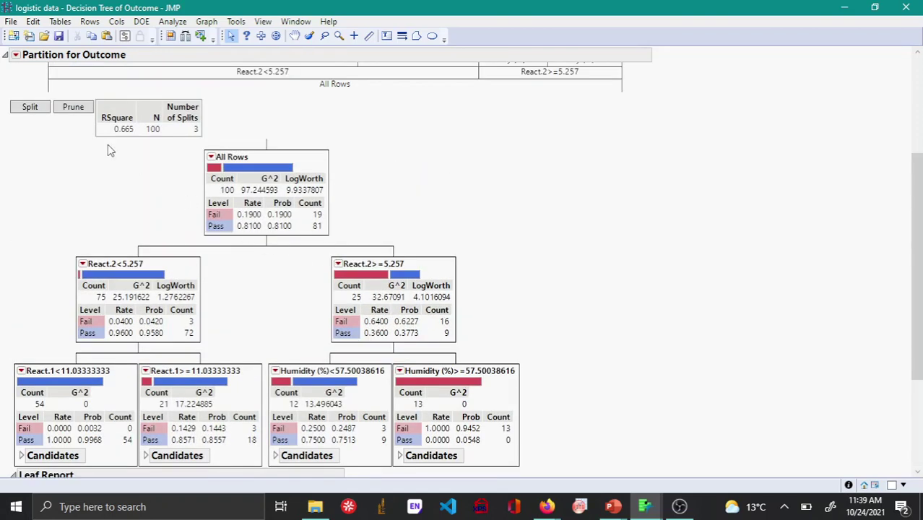
left_click(31, 106)
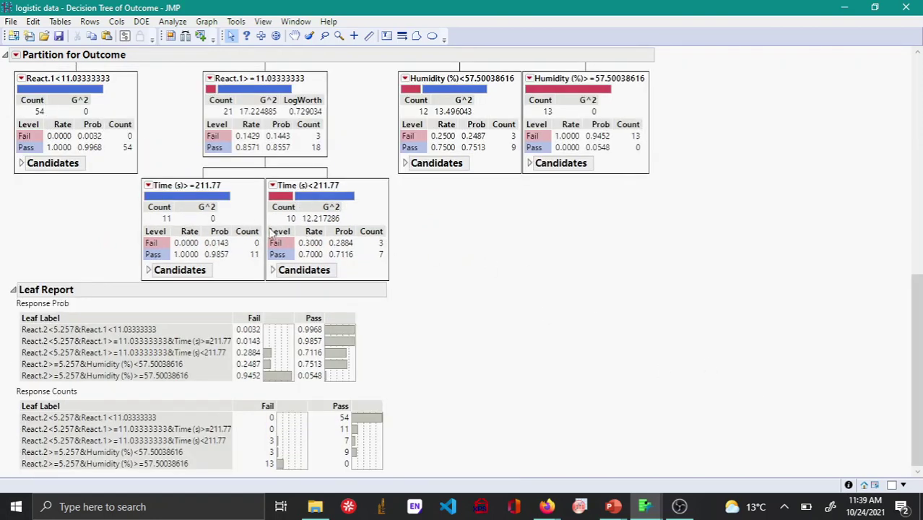
- Examine the four-split tree's fit statistics, its Time (s) nodes, the leaf report and the partition plot
scroll(281, 247, "up", 3)
scroll(121, 150, "up", 2)
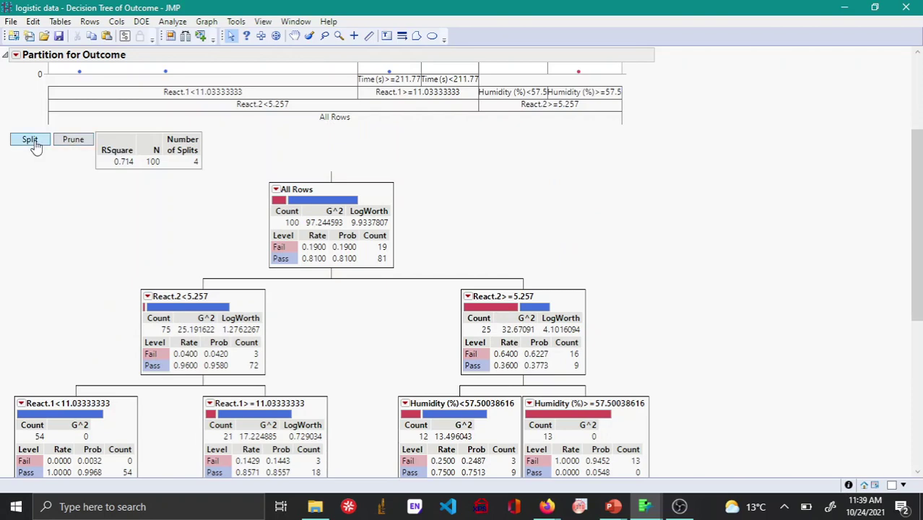
scroll(687, 377, "down", 3)
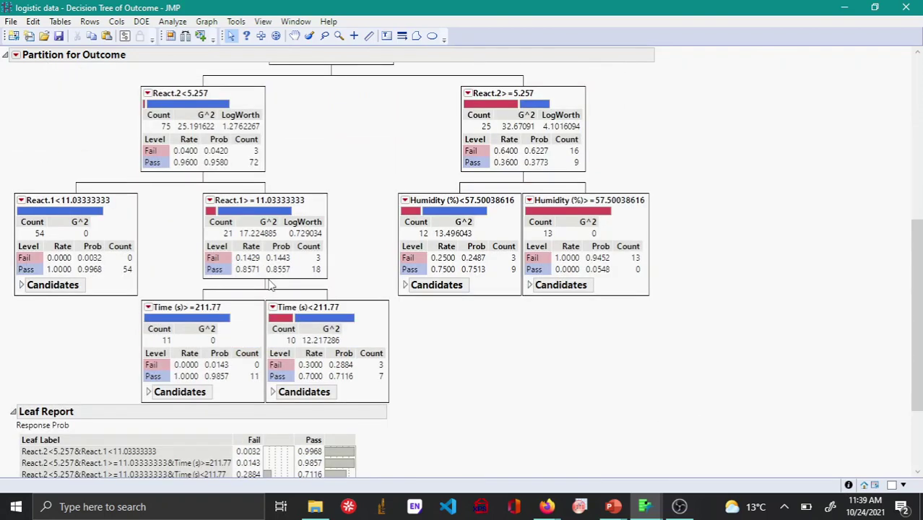
scroll(269, 283, "up", 3)
scroll(344, 309, "down", 3)
scroll(294, 353, "down", 3)
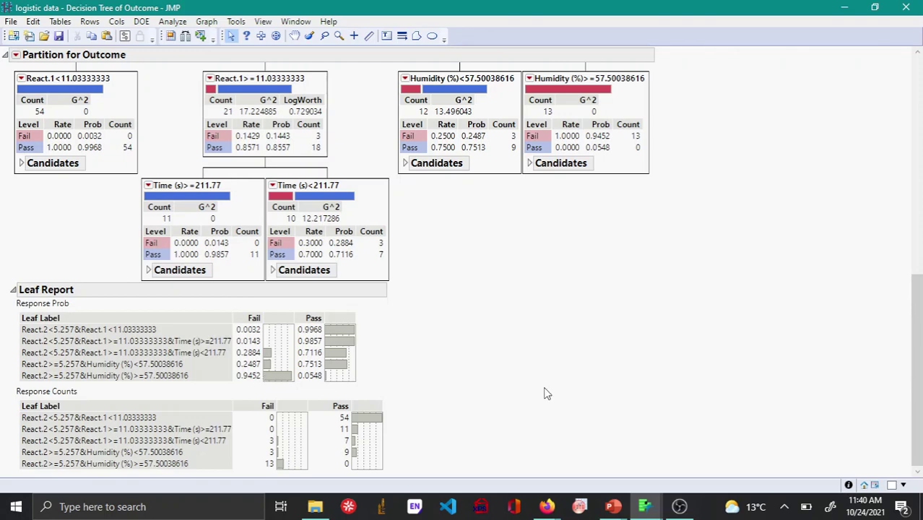
scroll(389, 309, "up", 5)
scroll(389, 309, "up", 4)
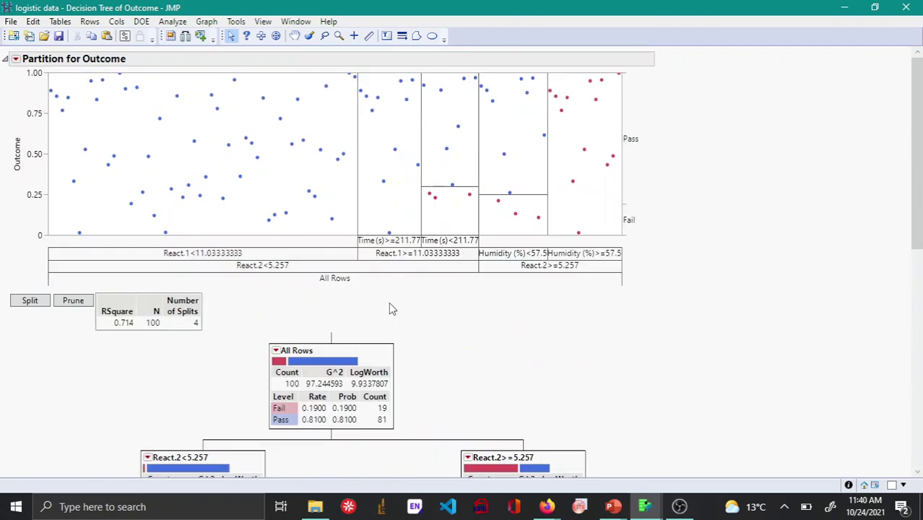